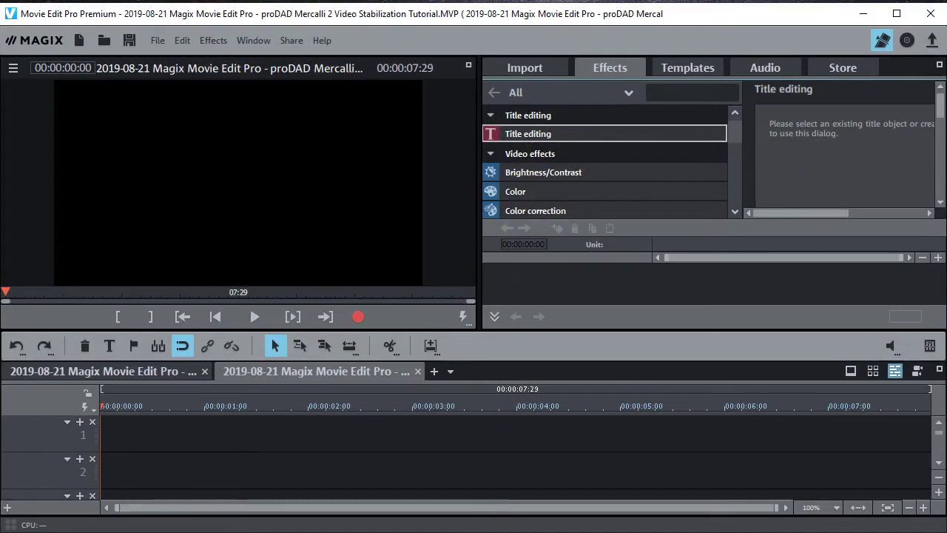
Place the Big ducted fan jet clip on track 1 and split it at about 00:00:43.
{"action": "left_click_drag", "start_coordinate": [933, 473], "coordinate": [118, 431]}
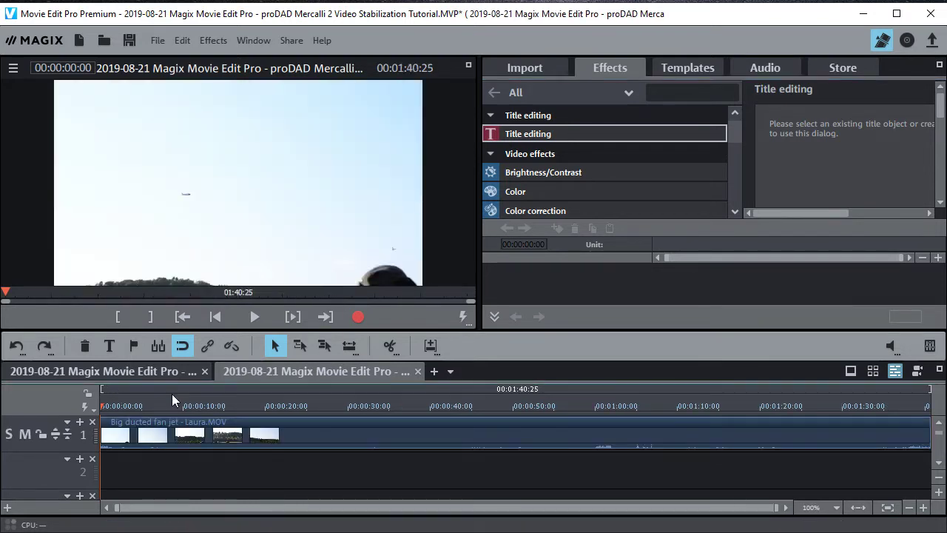
{"action": "left_click_drag", "start_coordinate": [172, 406], "coordinate": [455, 416]}
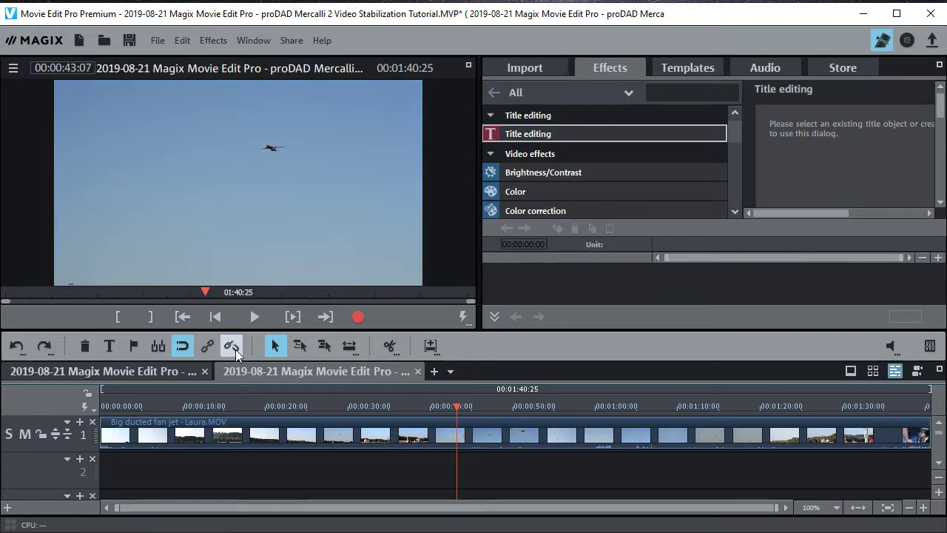
{"action": "left_click", "coordinate": [392, 345]}
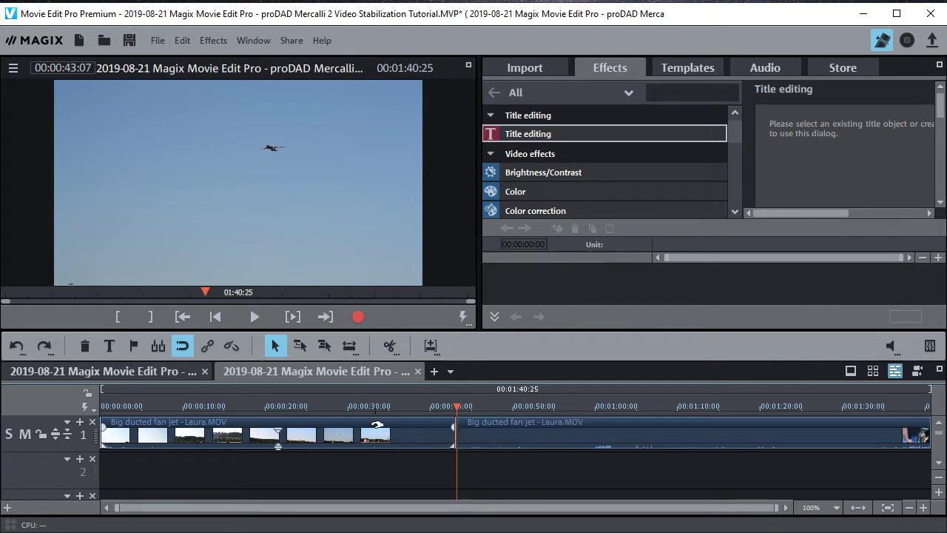
Delete the jet clip's piece before the cut and move the remainder to the timeline start.
{"action": "left_click", "coordinate": [377, 429]}
{"action": "key", "text": "Delete"}
{"action": "mouse_move", "coordinate": [479, 423]}
{"action": "left_mouse_down"}
{"action": "mouse_move", "coordinate": [124, 423]}
{"action": "mouse_move", "coordinate": [133, 407]}
{"action": "mouse_move", "coordinate": [197, 421]}
{"action": "left_mouse_up"}
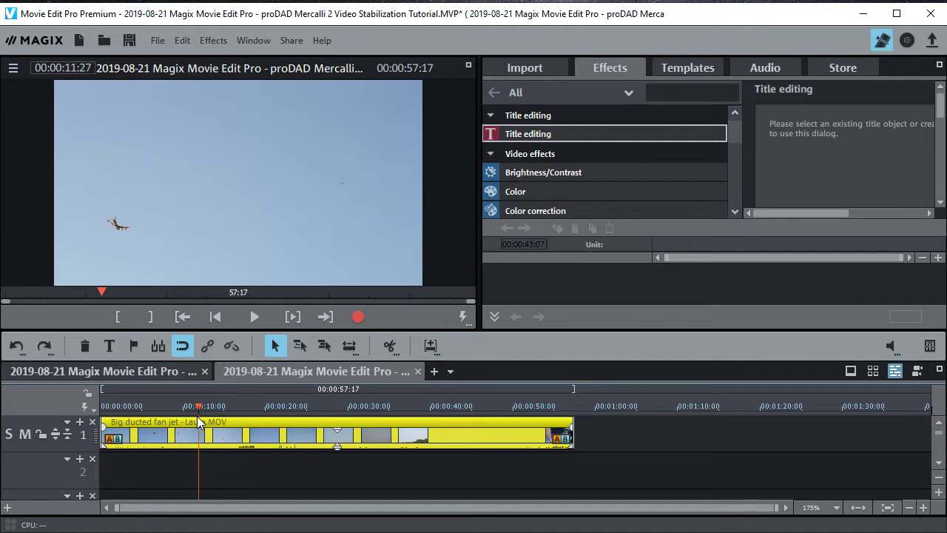
Cut the jet clip at 00:00:11:28, delete everything after it, and zoom to fit the project.
{"action": "left_click", "coordinate": [392, 346]}
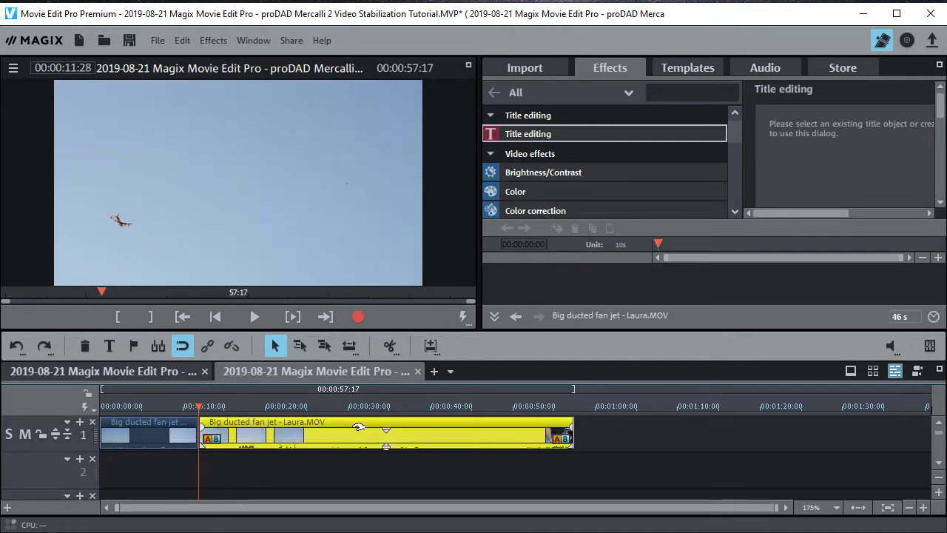
{"action": "key", "text": "Delete"}
{"action": "left_click", "coordinate": [858, 507]}
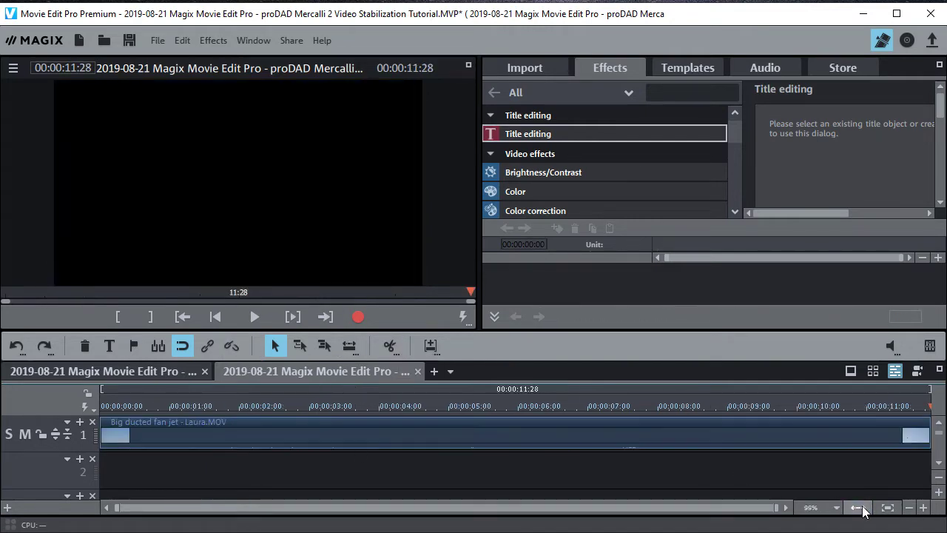
{"action": "mouse_move", "coordinate": [113, 409]}
{"action": "left_mouse_down"}
{"action": "mouse_move", "coordinate": [582, 358]}
{"action": "mouse_move", "coordinate": [851, 368]}
{"action": "mouse_move", "coordinate": [680, 386]}
{"action": "mouse_move", "coordinate": [282, 401]}
{"action": "mouse_move", "coordinate": [122, 420]}
{"action": "left_mouse_up"}
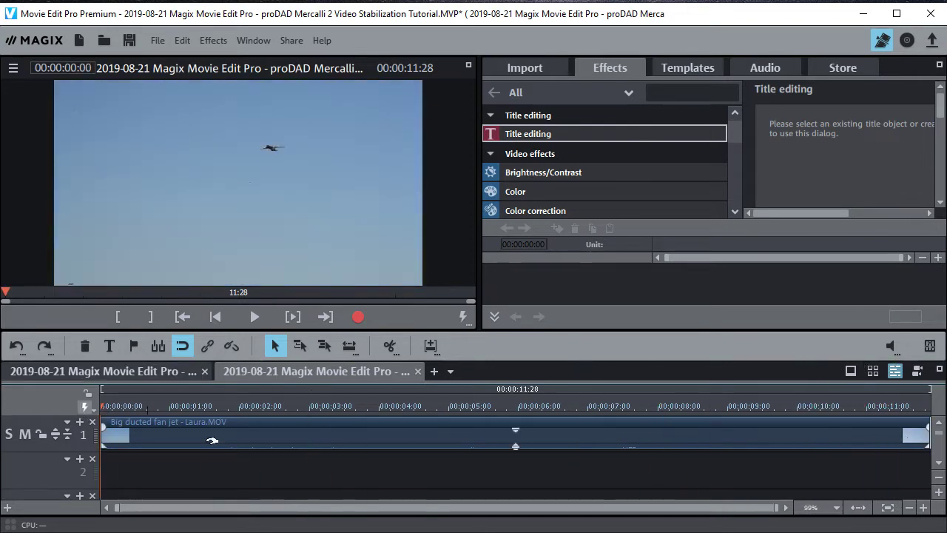
{"action": "left_click", "coordinate": [342, 433]}
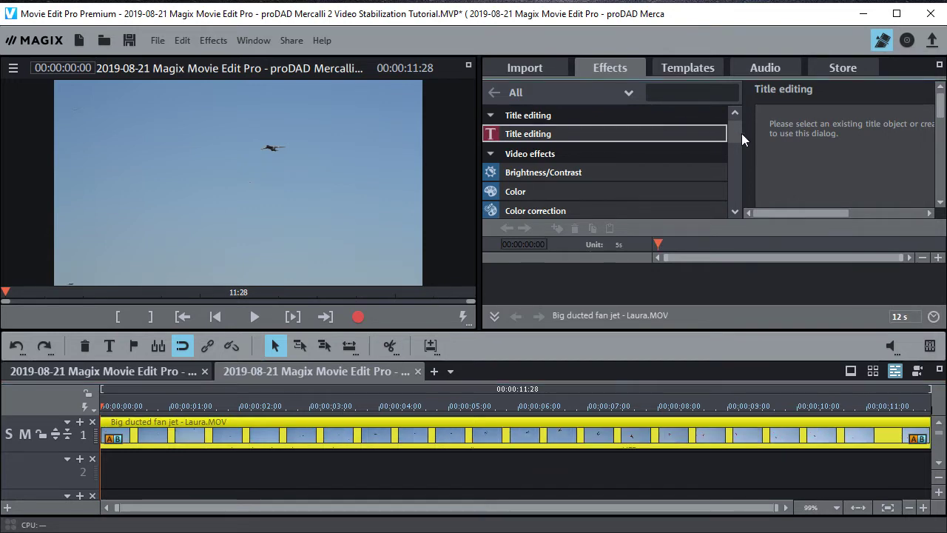
Apply the proDAD Mercalli 2.0 stabiliser from the Video effects list to the jet clip.
{"action": "left_click_drag", "start_coordinate": [741, 133], "coordinate": [741, 141]}
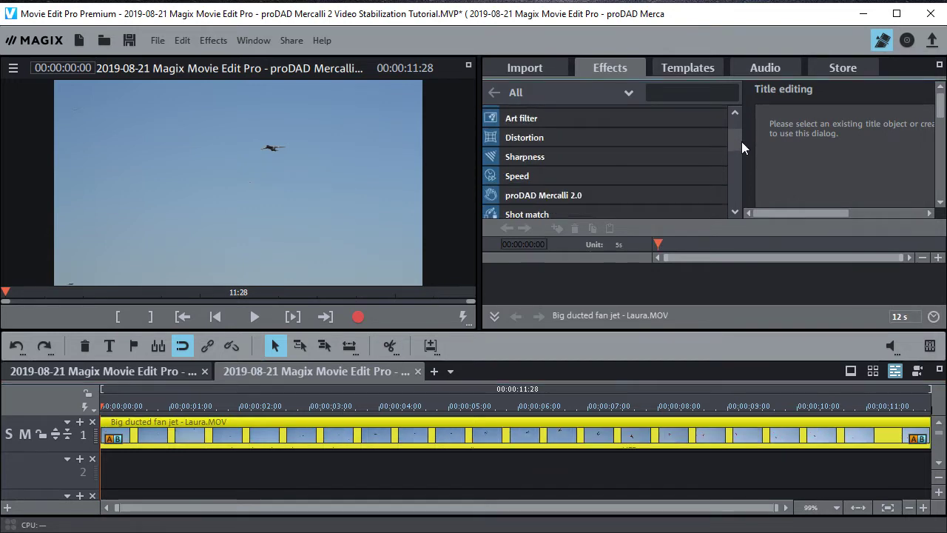
{"action": "left_click", "coordinate": [548, 195]}
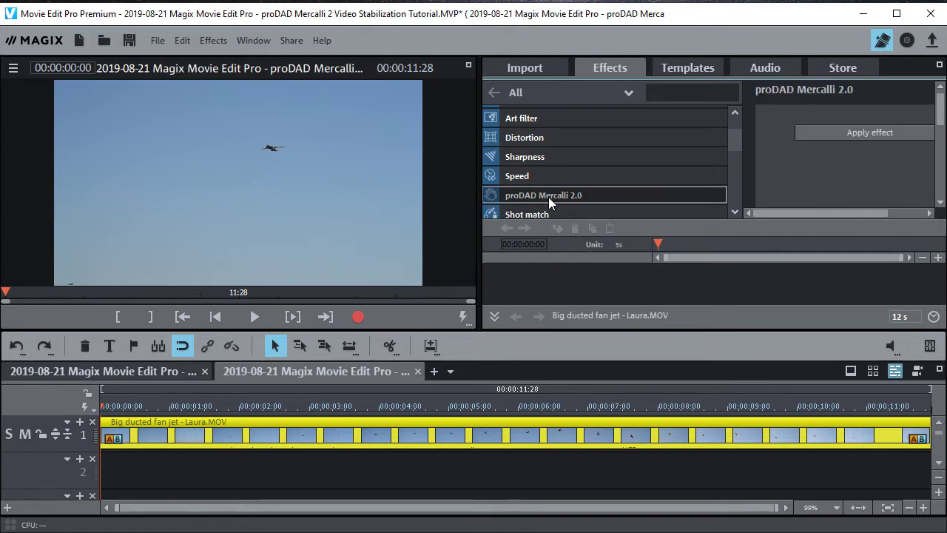
{"action": "left_click", "coordinate": [853, 131]}
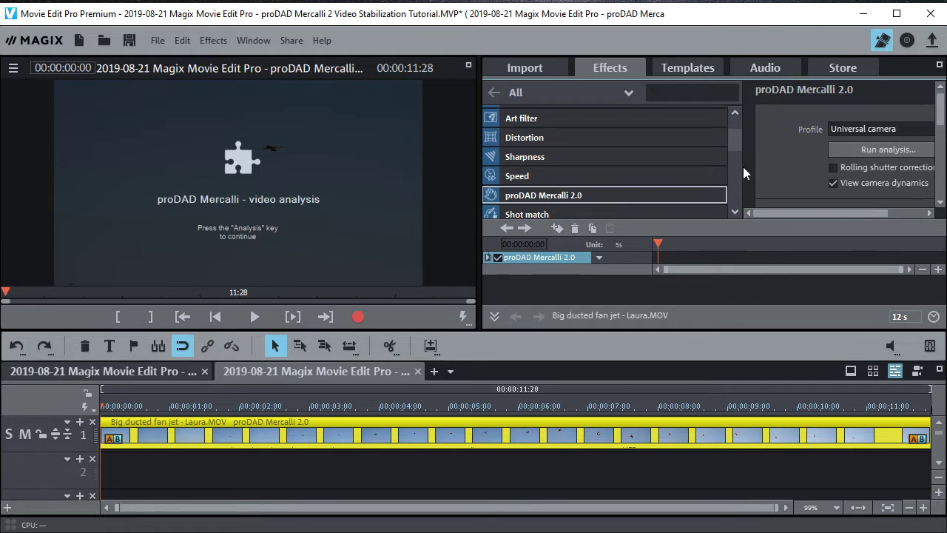
Widen the Effects panel and keep Mercalli's camera profile on Universal camera.
{"action": "left_click_drag", "start_coordinate": [766, 221], "coordinate": [794, 242]}
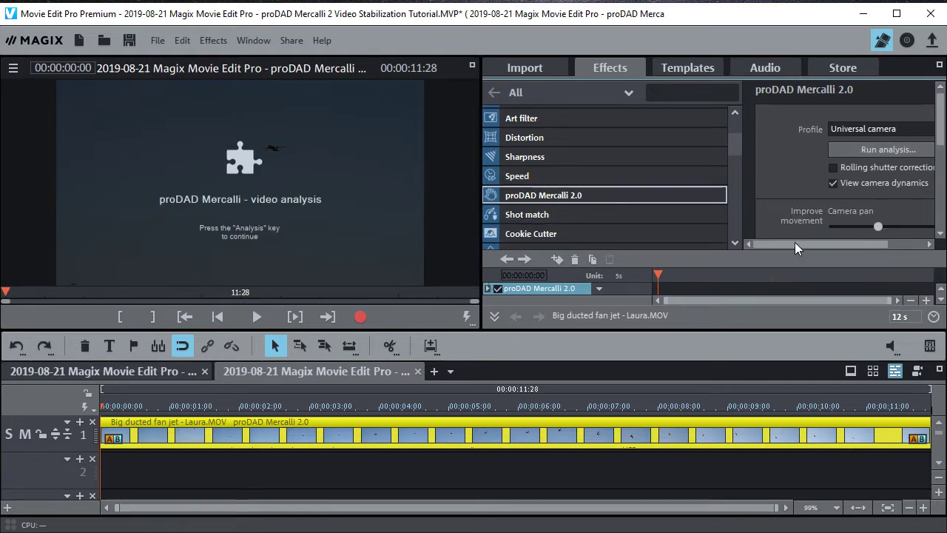
{"action": "scroll", "coordinate": [834, 249], "scroll_direction": "left", "scroll_amount": 1}
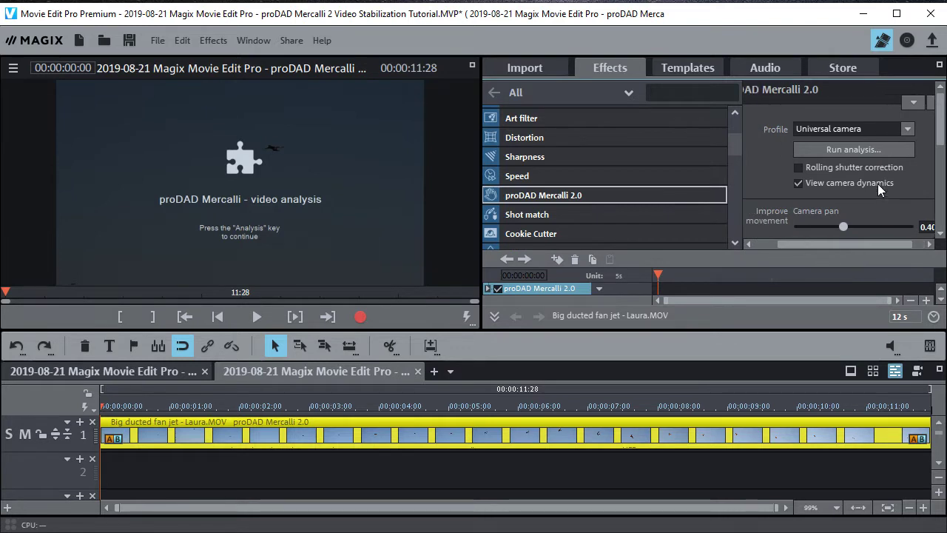
{"action": "left_click", "coordinate": [906, 131]}
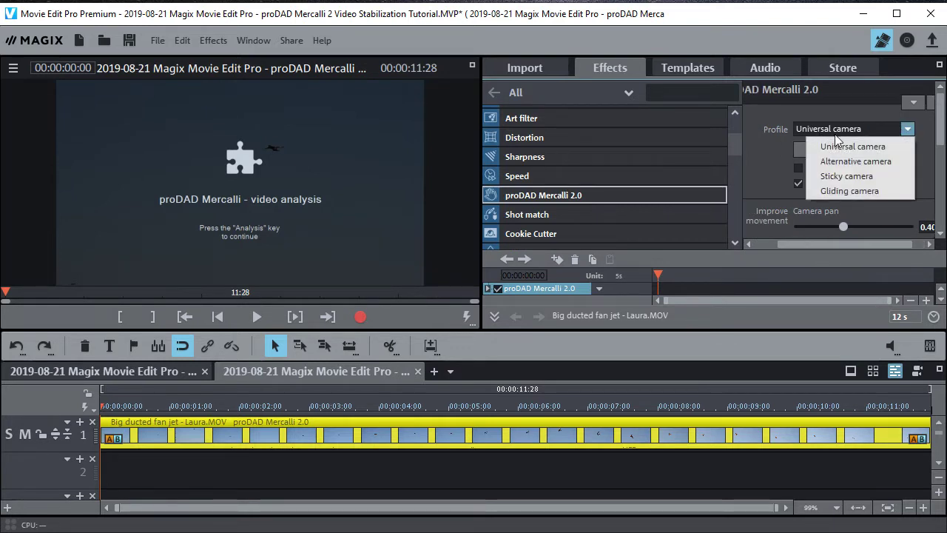
{"action": "left_click", "coordinate": [855, 146]}
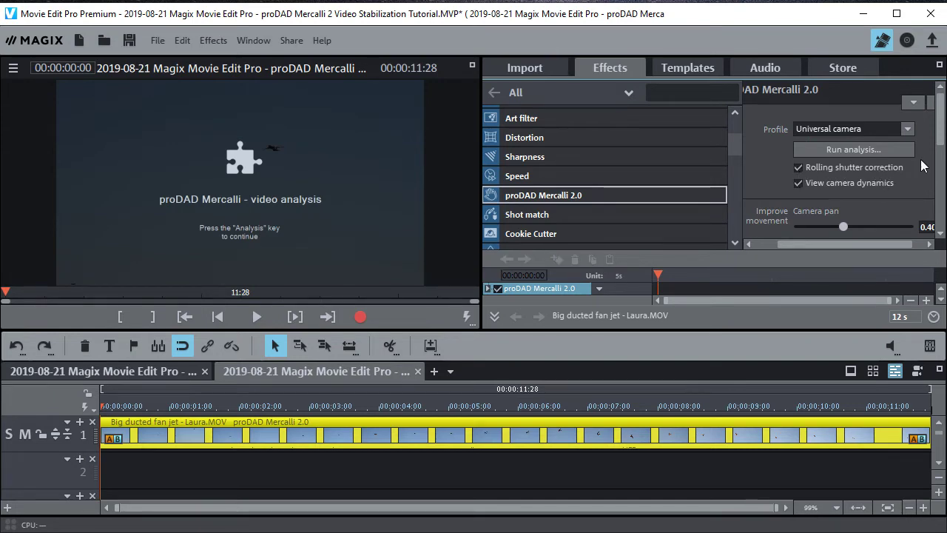
Review the Mercalli settings with Rolling shutter correction on, then run the analysis.
{"action": "left_click_drag", "start_coordinate": [943, 132], "coordinate": [944, 213]}
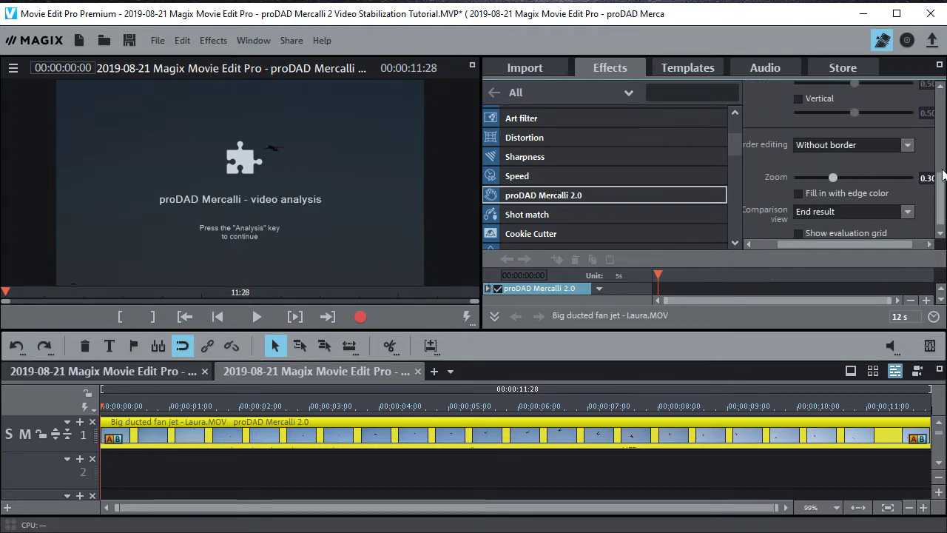
{"action": "left_click_drag", "start_coordinate": [944, 175], "coordinate": [936, 156]}
{"action": "scroll", "coordinate": [925, 148], "scroll_direction": "up", "scroll_amount": 4}
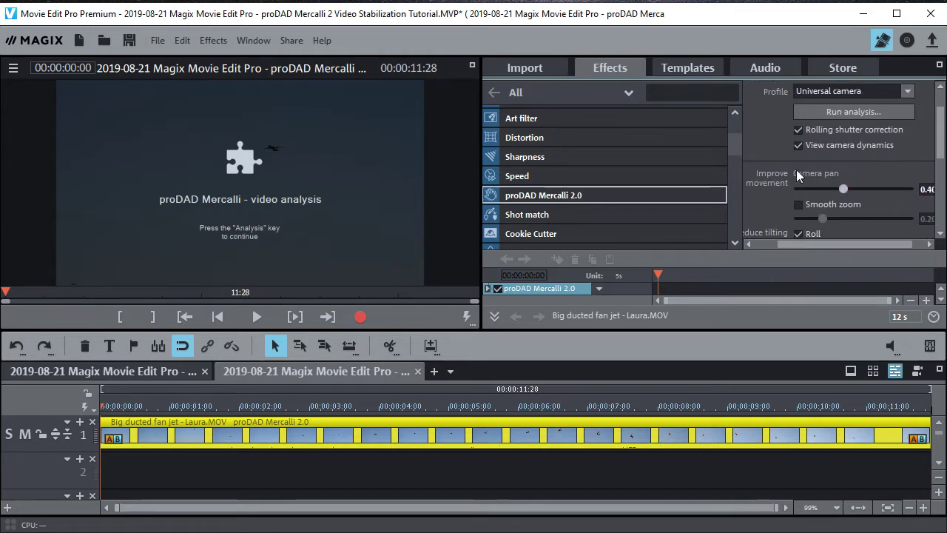
{"action": "left_click", "coordinate": [838, 112]}
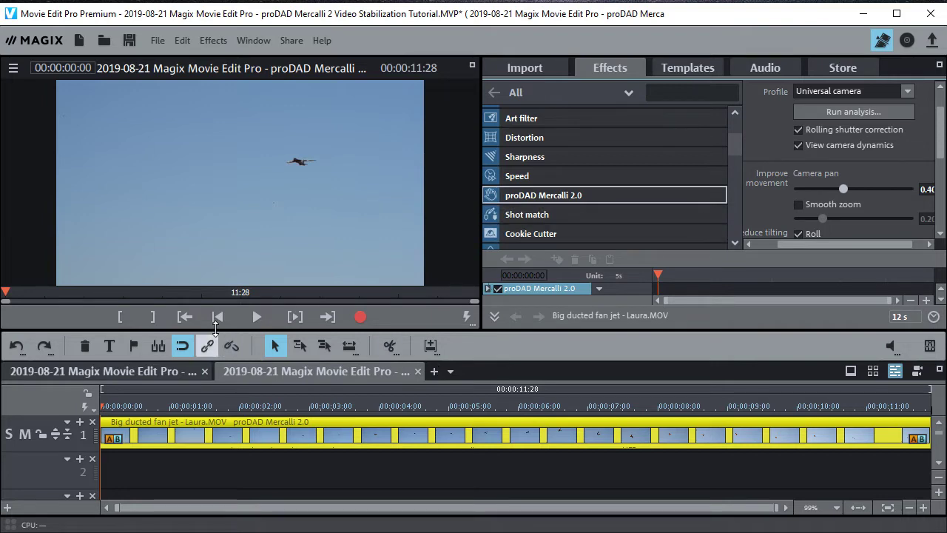
Play back the stabilised jet clip once Mercalli's analysis finishes.
{"action": "left_click", "coordinate": [254, 316]}
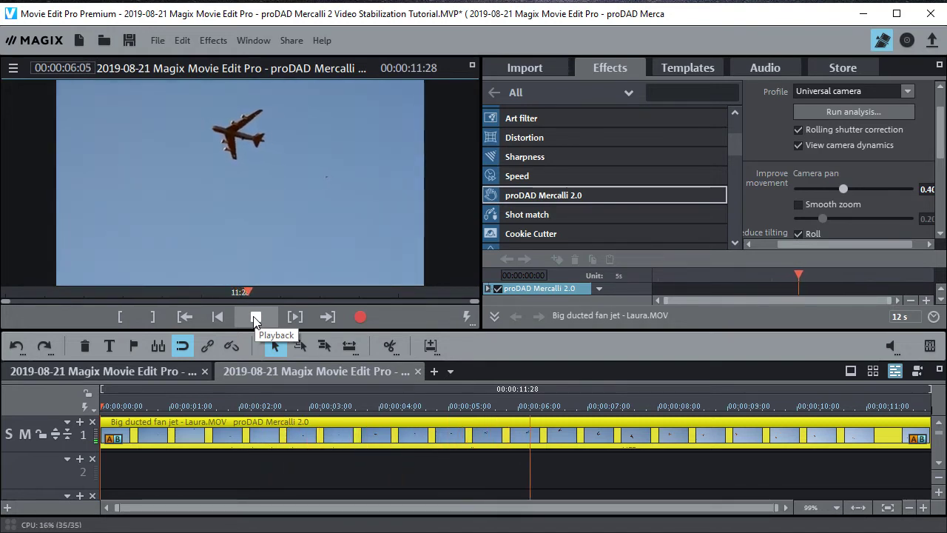
Cut away the aircraft clip's shaky first 2 seconds and move it to the timeline start.
{"action": "left_click", "coordinate": [254, 320]}
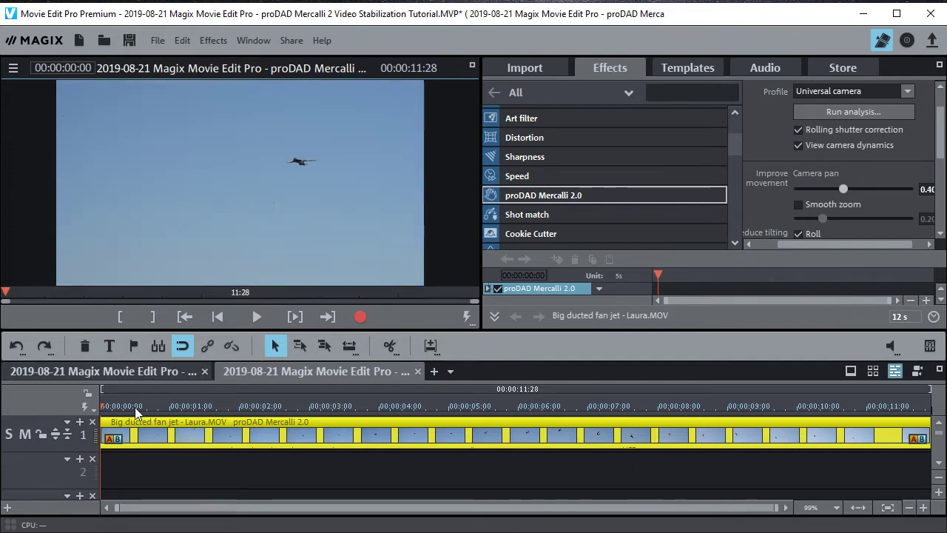
{"action": "key", "text": "space"}
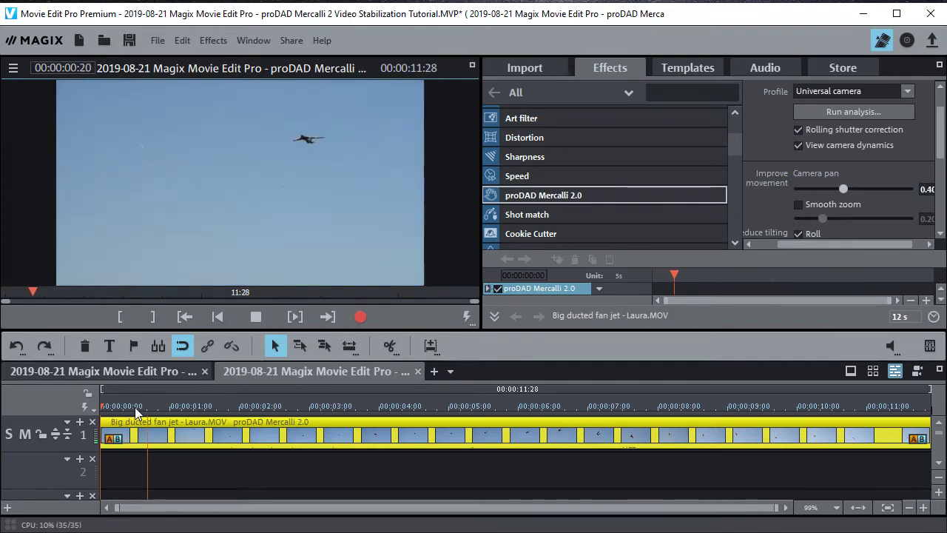
{"action": "key", "text": "space"}
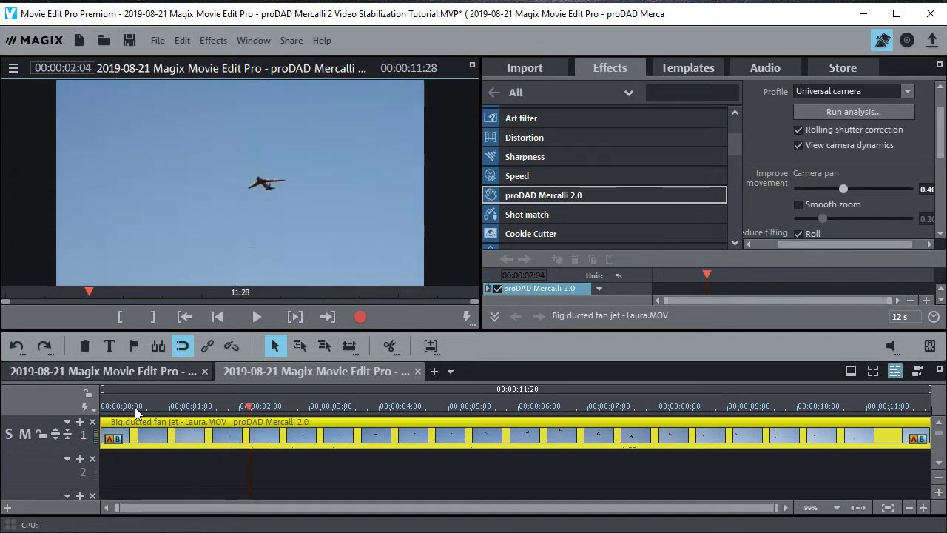
{"action": "left_click", "coordinate": [390, 348]}
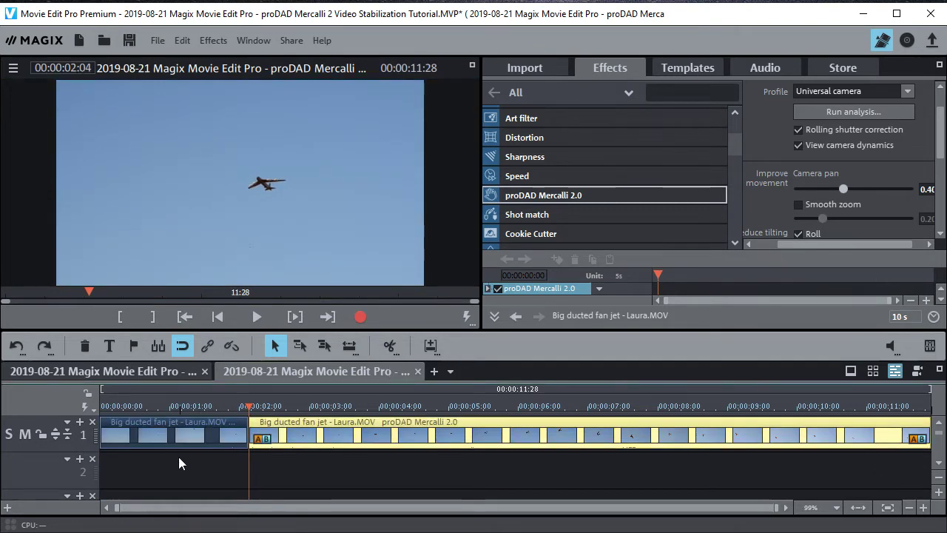
{"action": "left_click", "coordinate": [189, 431]}
{"action": "key", "text": "Delete"}
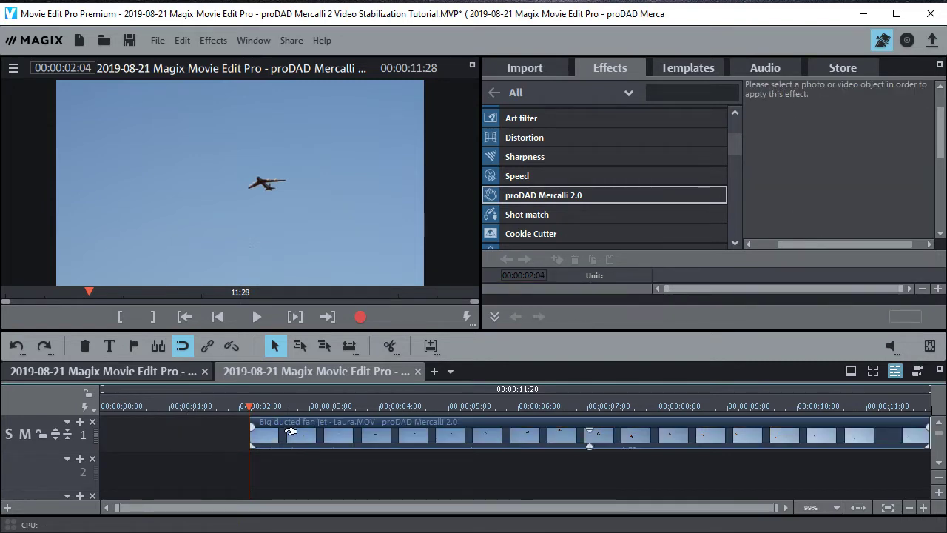
{"action": "left_click_drag", "start_coordinate": [291, 432], "coordinate": [141, 432]}
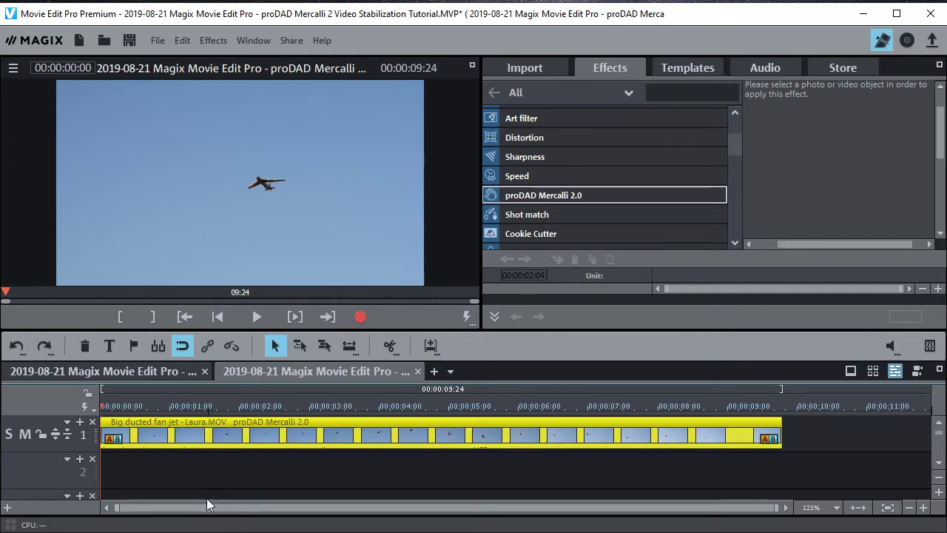
Trim the aircraft clip's end from 9:24 to 9:00 and preview the ending from 7:28.
{"action": "key", "text": "space"}
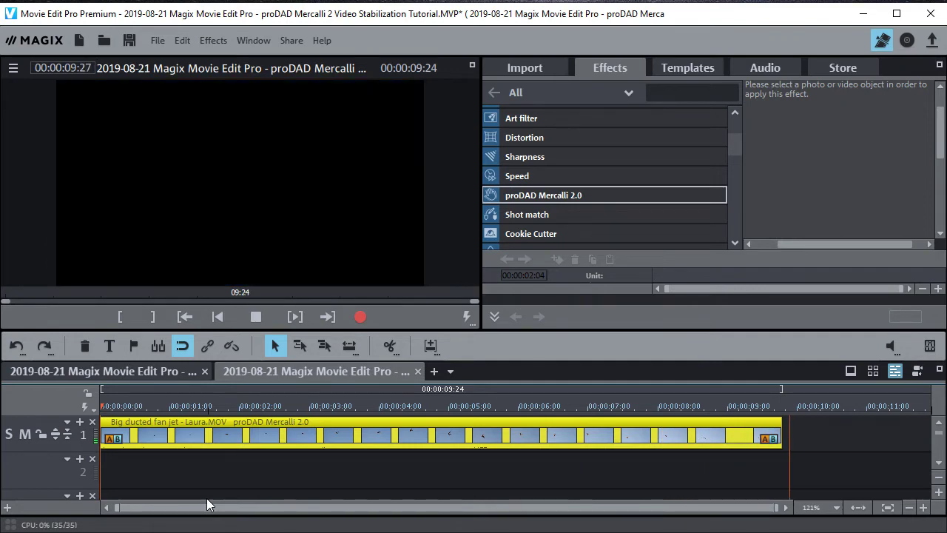
{"action": "key", "text": "space"}
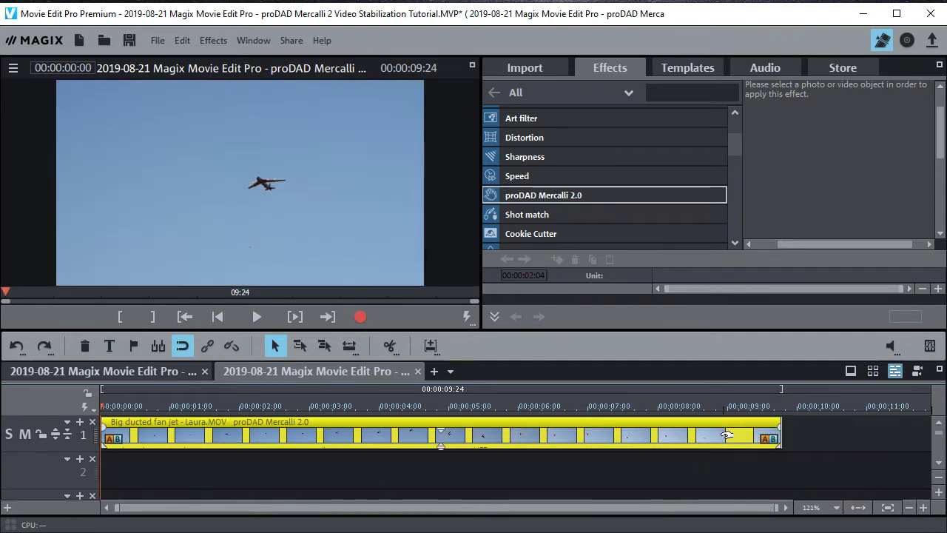
{"action": "left_click_drag", "start_coordinate": [779, 434], "coordinate": [726, 435]}
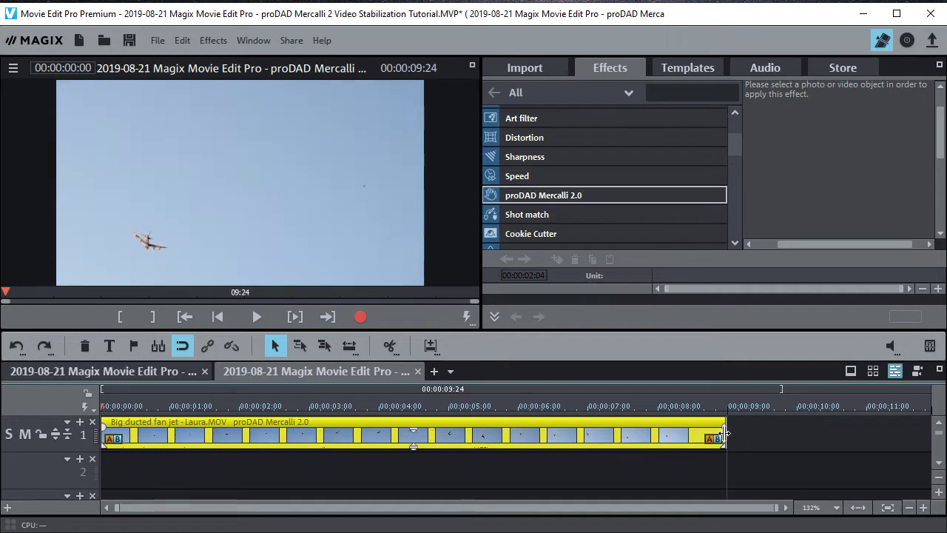
{"action": "left_click", "coordinate": [652, 405]}
{"action": "key", "text": "space"}
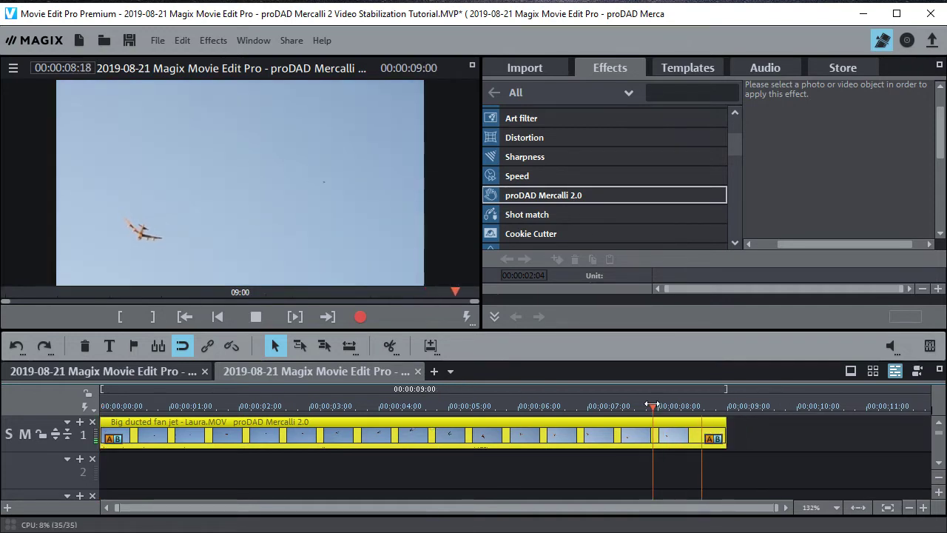
{"action": "key", "text": "space"}
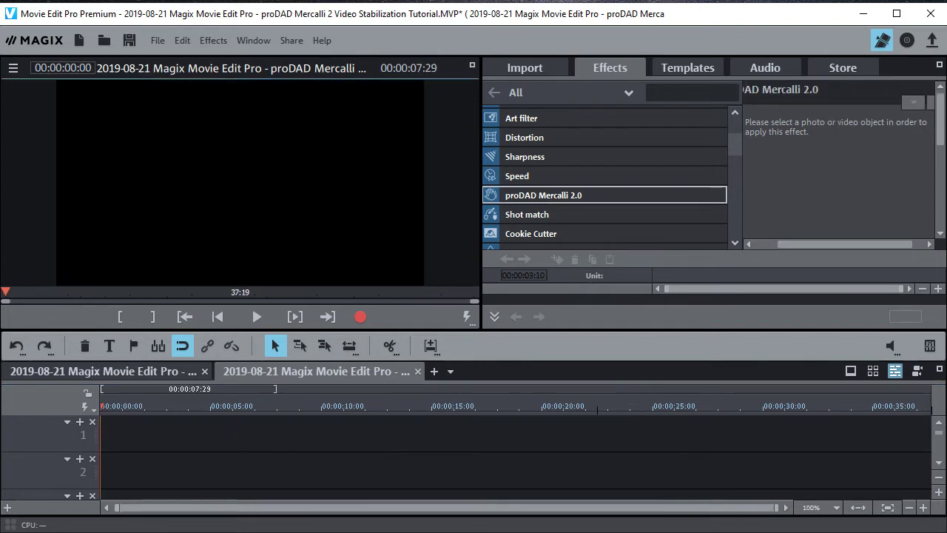
Add Shaky Booth Footage.mp4 to track 1 and play it from 0:24, stopping at 11:27.
{"action": "left_click_drag", "start_coordinate": [815, 410], "coordinate": [132, 435]}
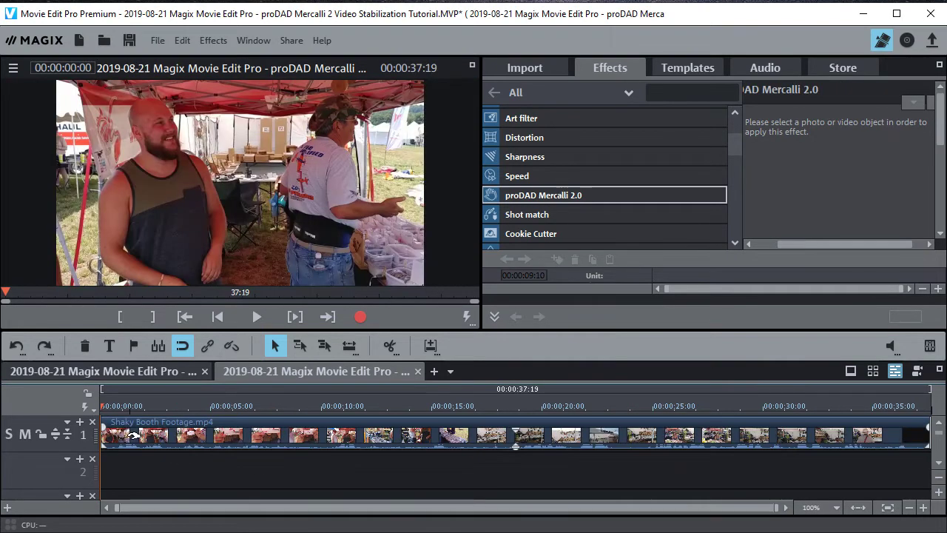
{"action": "left_click_drag", "start_coordinate": [104, 403], "coordinate": [116, 406]}
{"action": "key", "text": "space"}
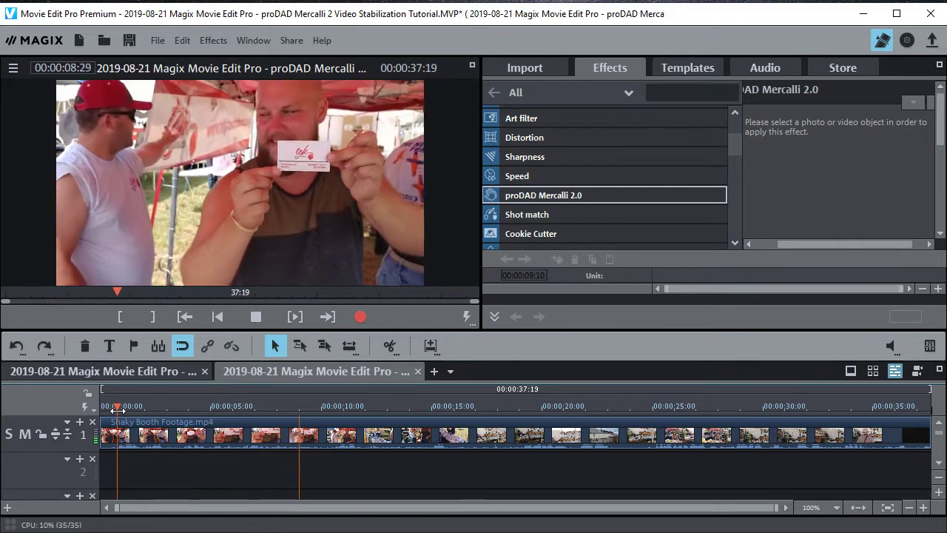
{"action": "key", "text": "space"}
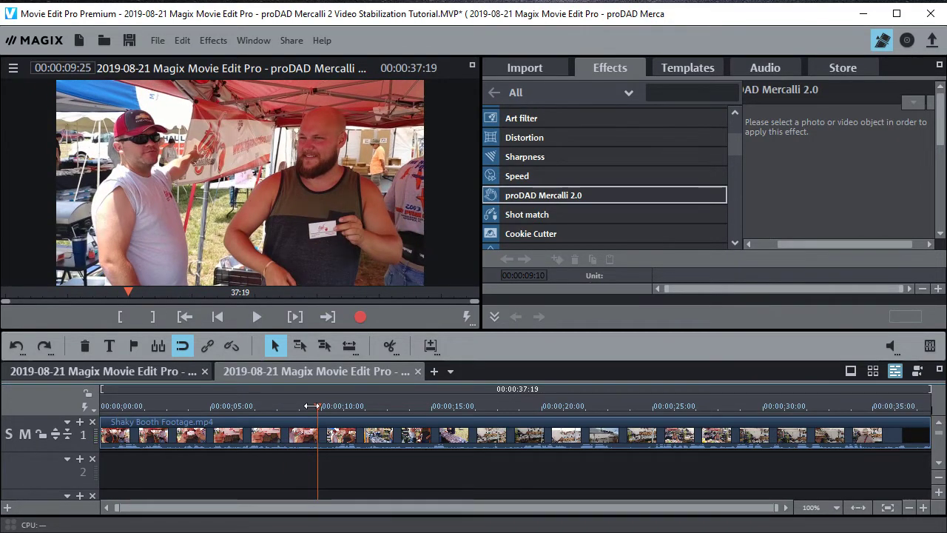
{"action": "key", "text": "space"}
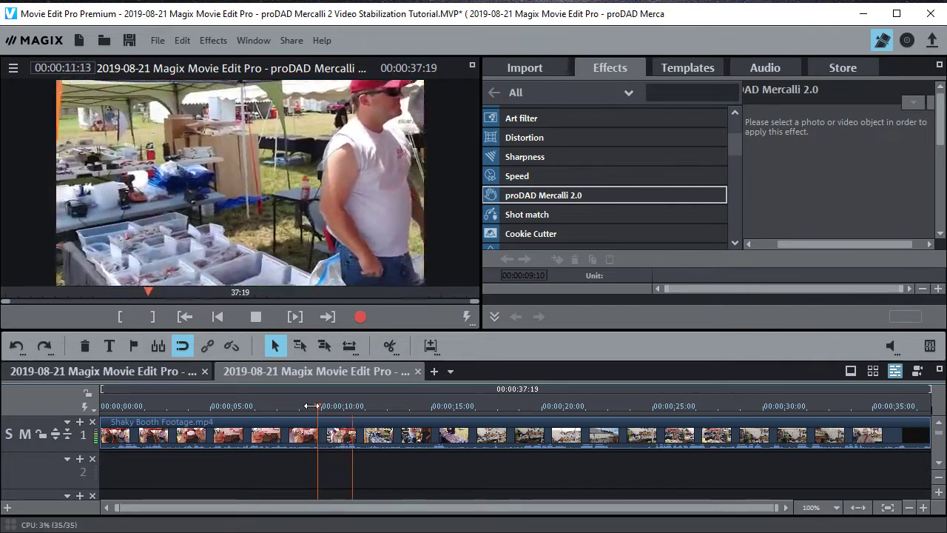
{"action": "key", "text": "space"}
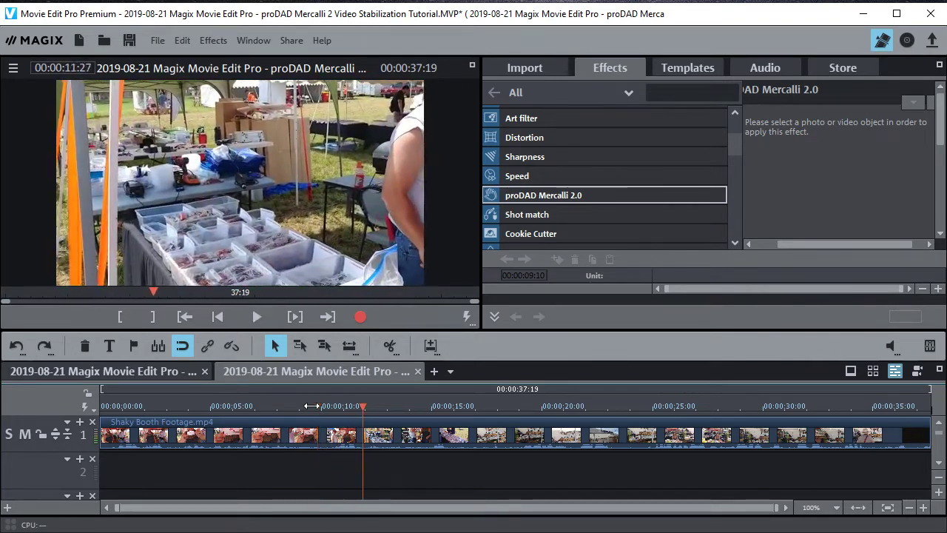
Cut the booth clip at 11:27 and 0:22, deleting the tail and the first 22 frames.
{"action": "left_click", "coordinate": [386, 345]}
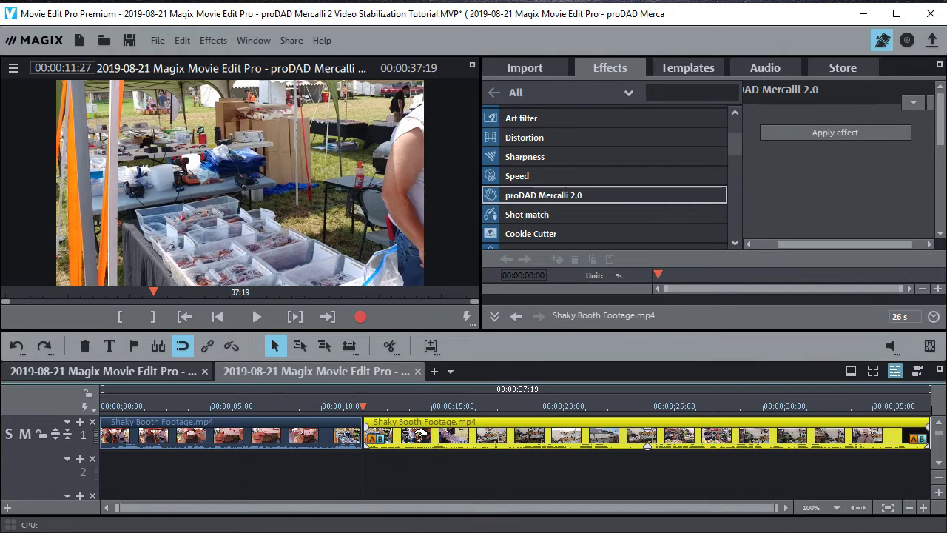
{"action": "key", "text": "Delete"}
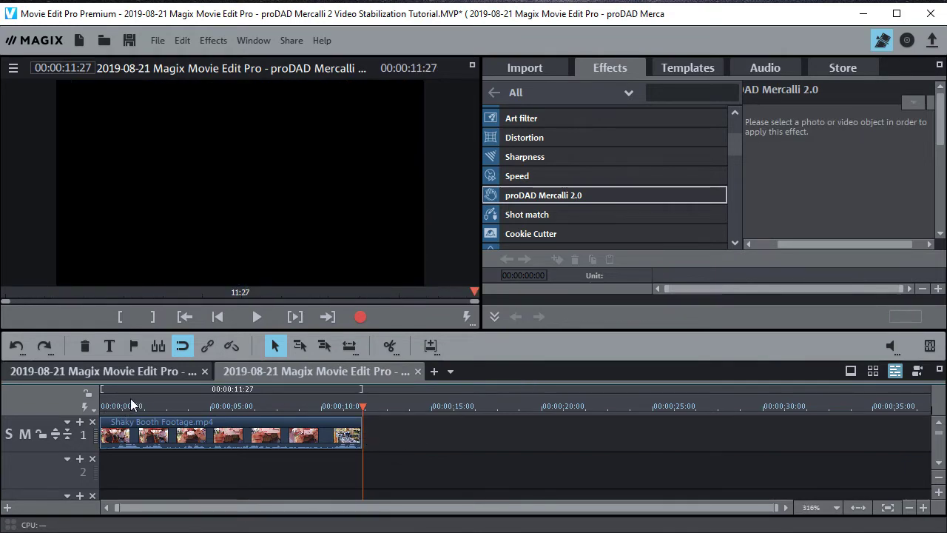
{"action": "left_click_drag", "start_coordinate": [110, 405], "coordinate": [115, 402]}
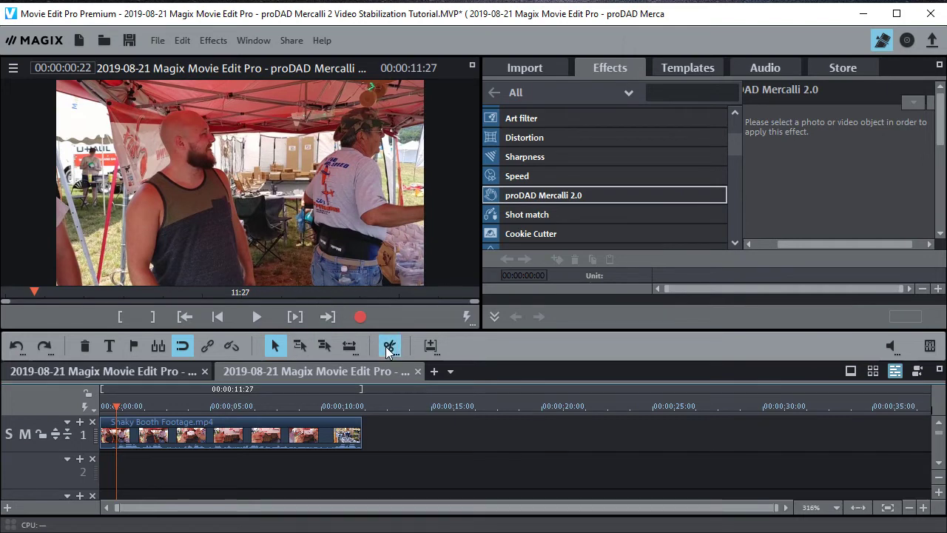
{"action": "left_click", "coordinate": [389, 346]}
{"action": "left_click", "coordinate": [108, 435]}
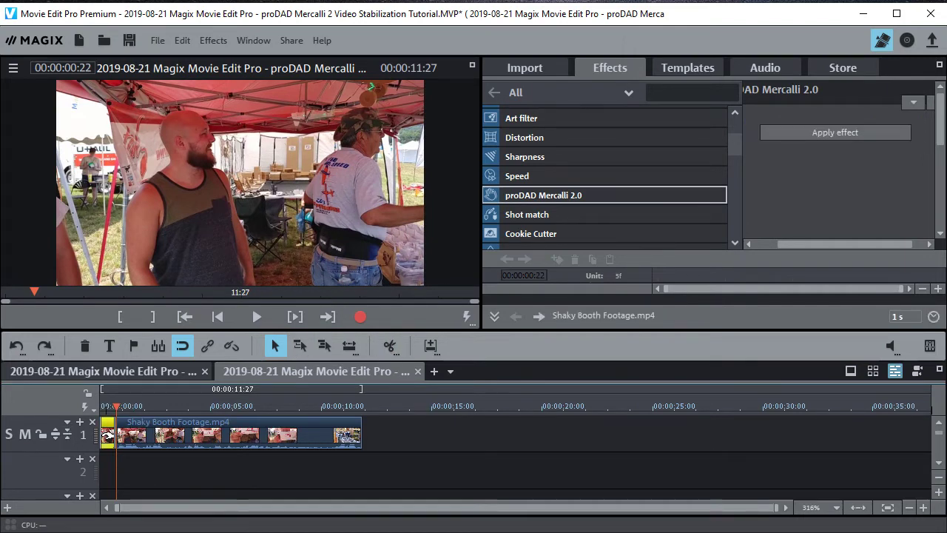
{"action": "key", "text": "Delete"}
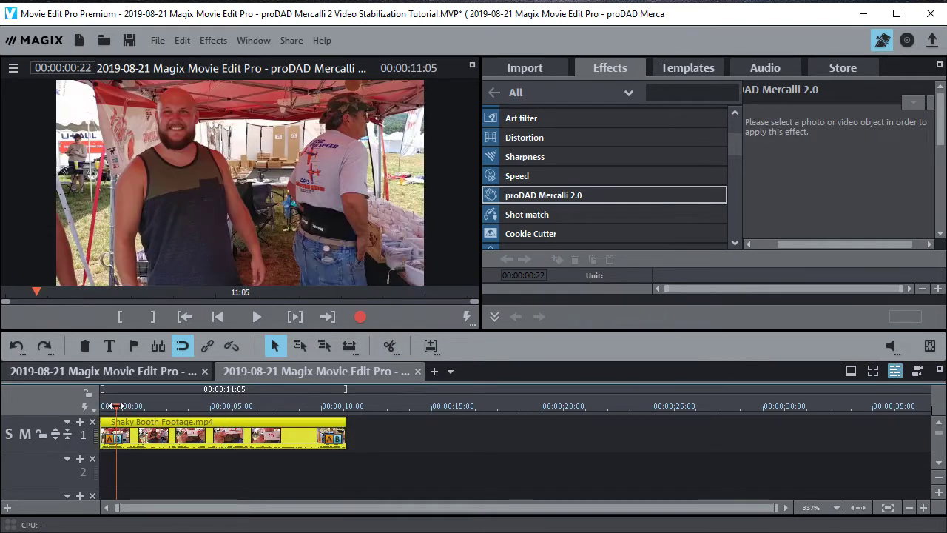
{"action": "left_click_drag", "start_coordinate": [116, 407], "coordinate": [101, 406]}
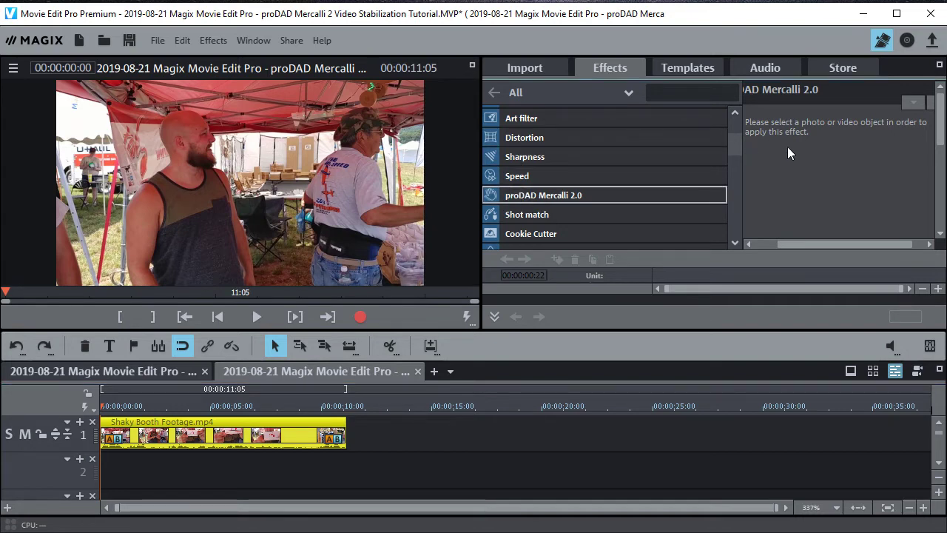
Apply proDAD Mercalli 2.0 to the booth clip with Rolling shutter correction enabled.
{"action": "left_click_drag", "start_coordinate": [807, 245], "coordinate": [797, 245]}
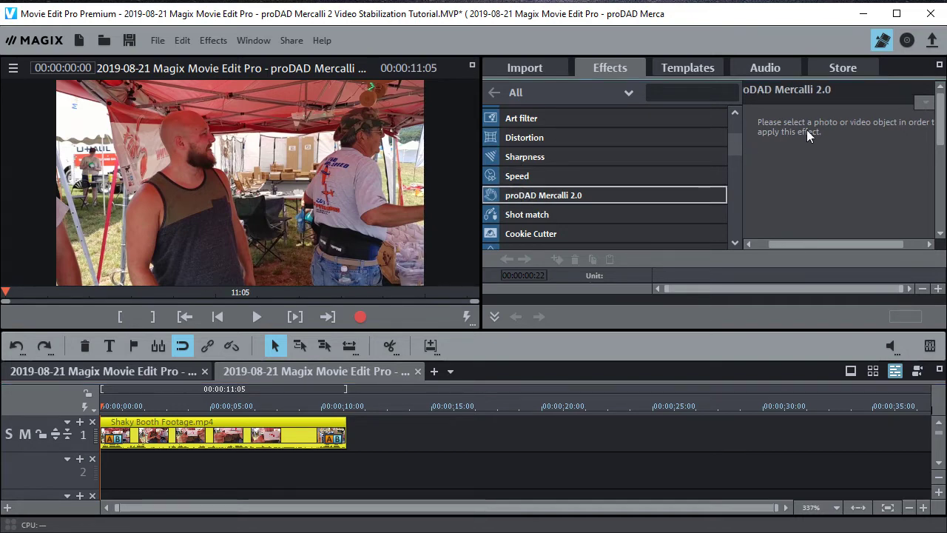
{"action": "left_click", "coordinate": [261, 433]}
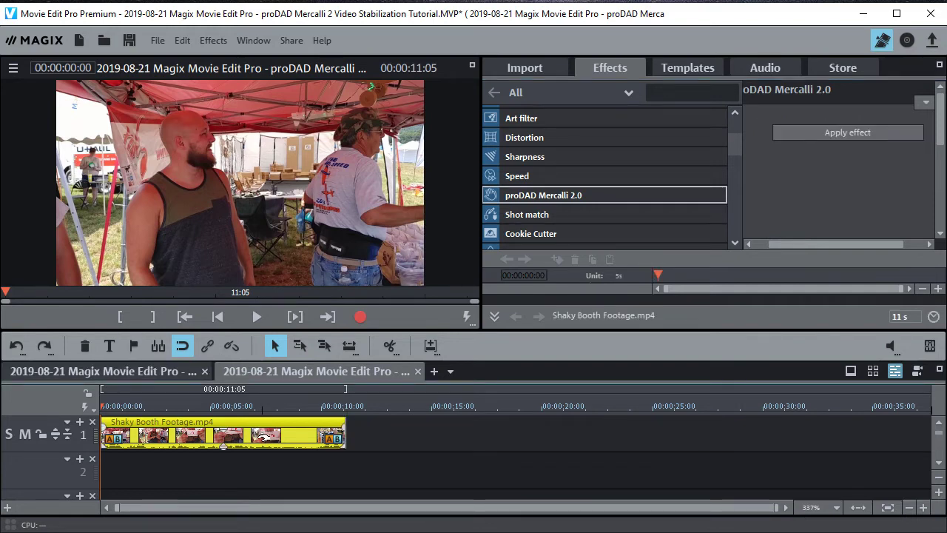
{"action": "left_click", "coordinate": [832, 133]}
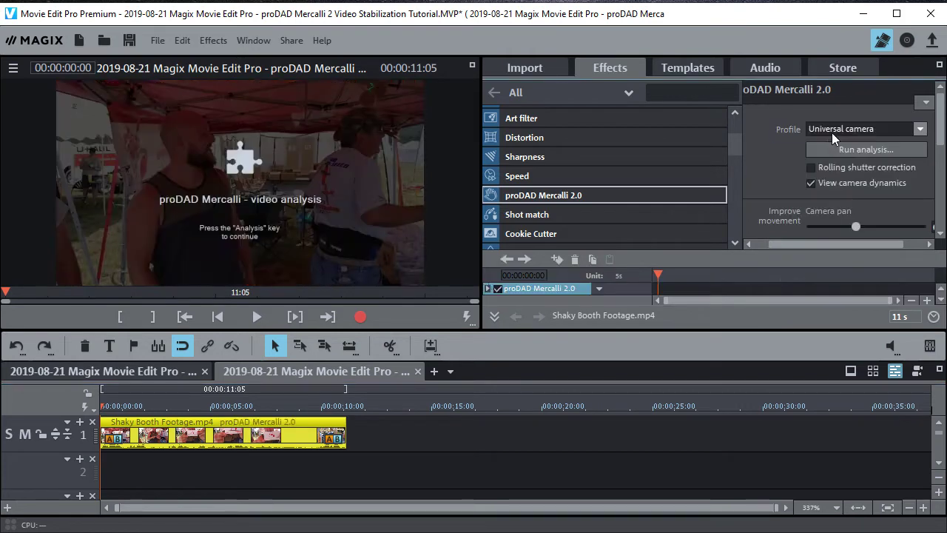
{"action": "left_click", "coordinate": [810, 168]}
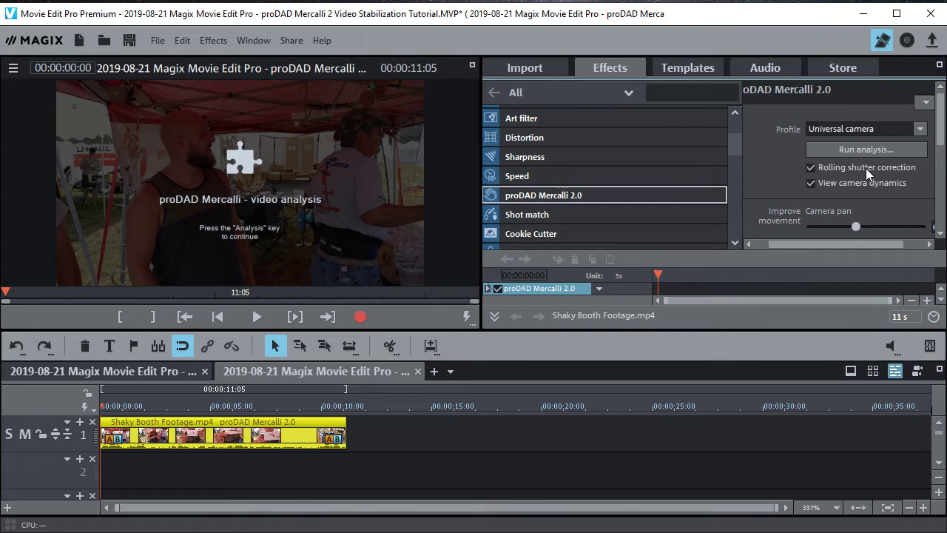
{"action": "left_click_drag", "start_coordinate": [940, 110], "coordinate": [912, 158]}
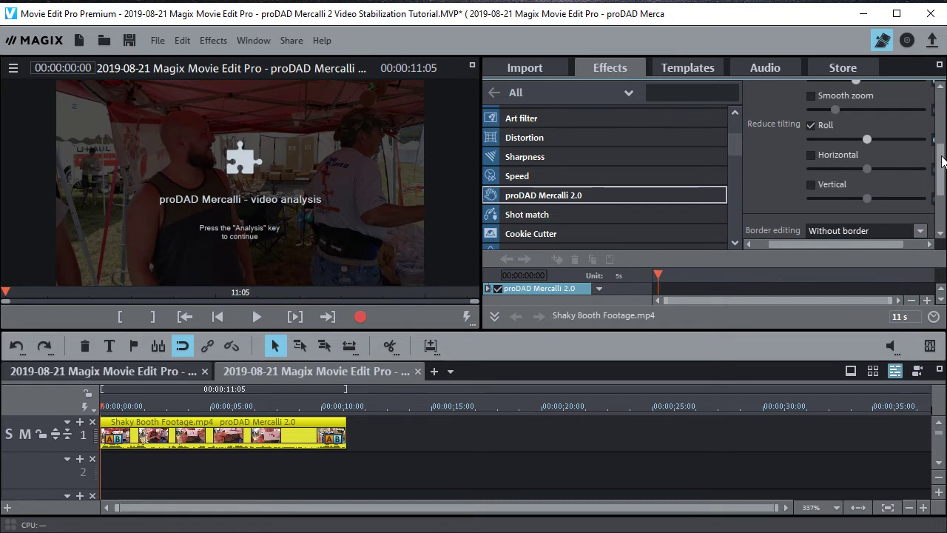
{"action": "left_click_drag", "start_coordinate": [943, 165], "coordinate": [940, 209]}
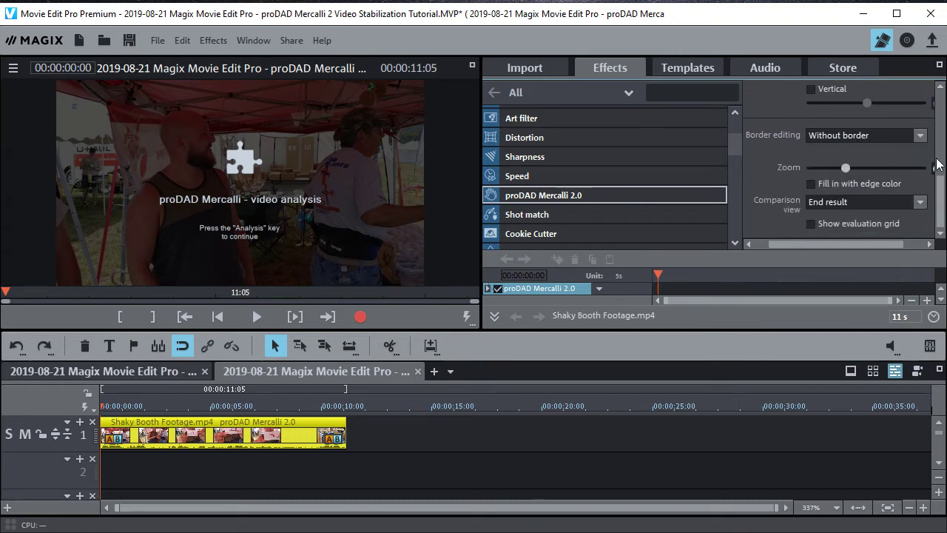
{"action": "left_click_drag", "start_coordinate": [942, 204], "coordinate": [932, 117]}
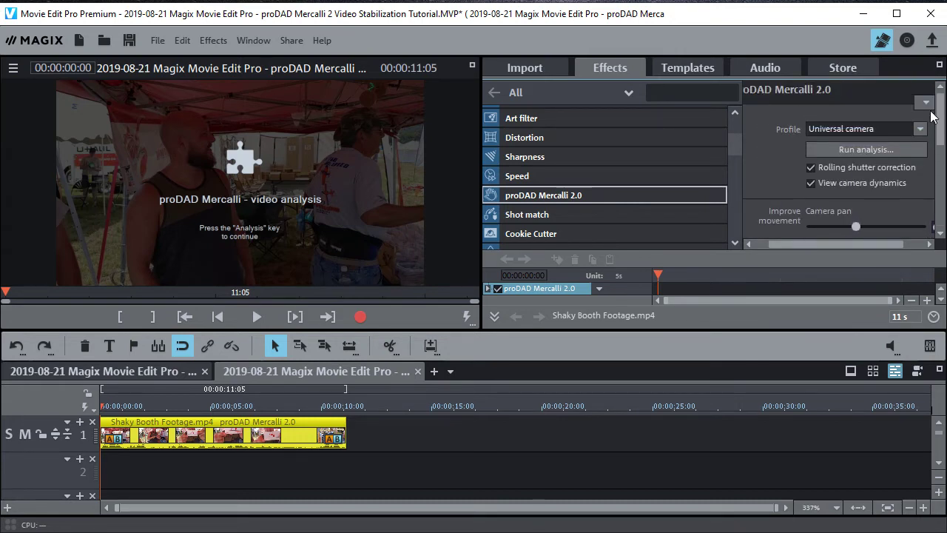
Run Mercalli's analysis on the booth clip and play back the stabilized footage.
{"action": "left_click", "coordinate": [859, 147]}
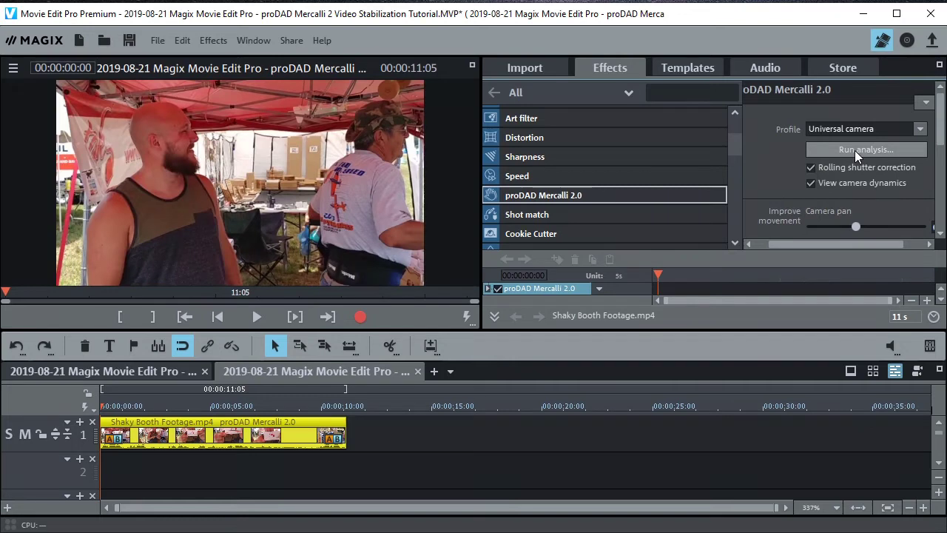
{"action": "key", "text": "space"}
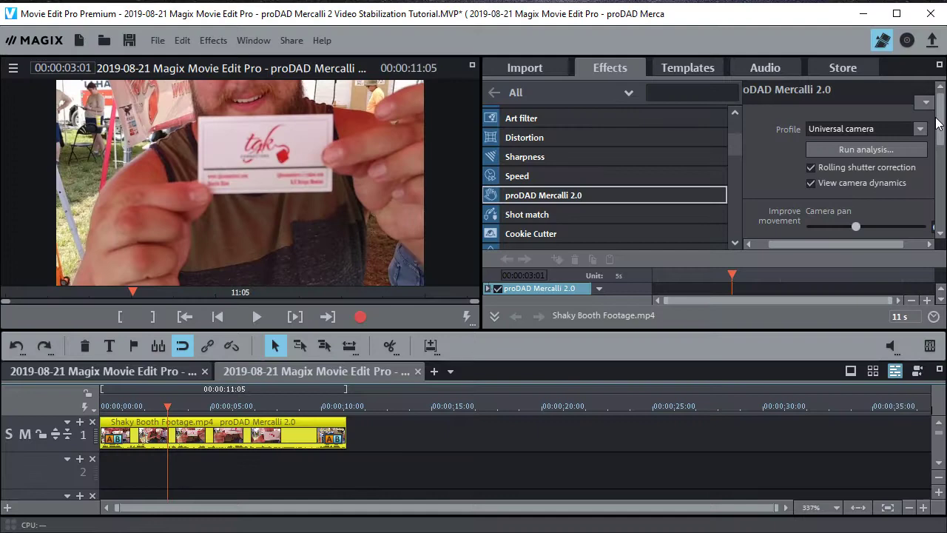
{"action": "scroll", "coordinate": [938, 207], "scroll_direction": "down", "scroll_amount": 5}
{"action": "scroll", "coordinate": [938, 207], "scroll_direction": "down", "scroll_amount": 1}
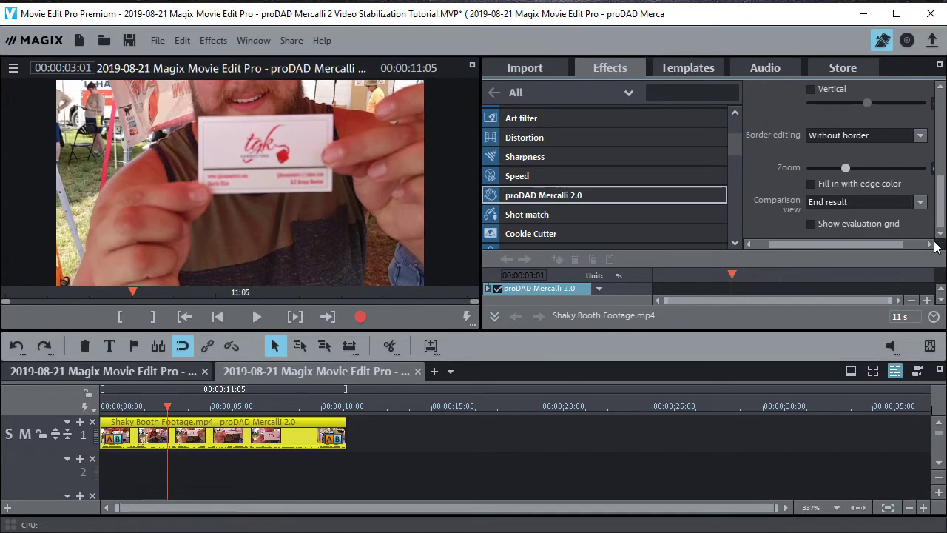
{"action": "scroll", "coordinate": [938, 159], "scroll_direction": "up", "scroll_amount": 4}
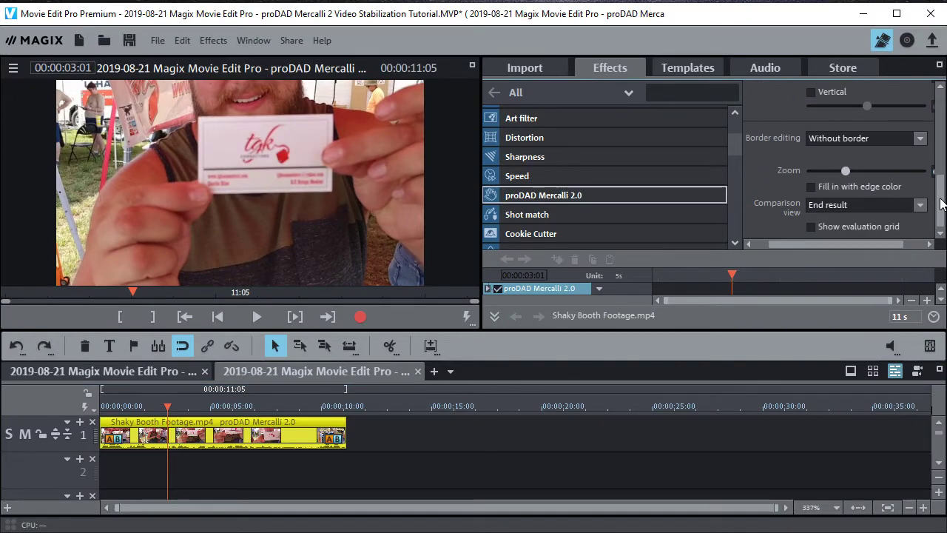
{"action": "scroll", "coordinate": [938, 159], "scroll_direction": "up", "scroll_amount": 3}
{"action": "scroll", "coordinate": [888, 174], "scroll_direction": "down", "scroll_amount": 6}
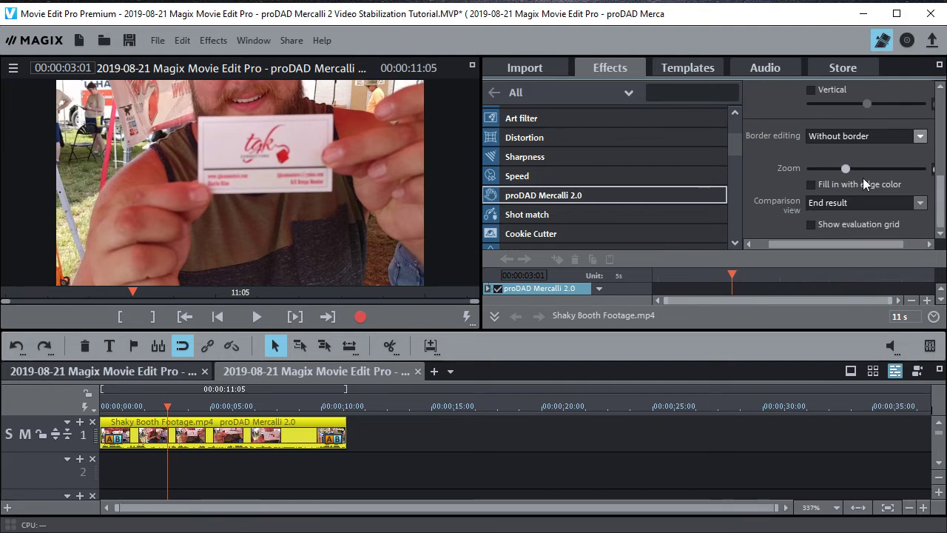